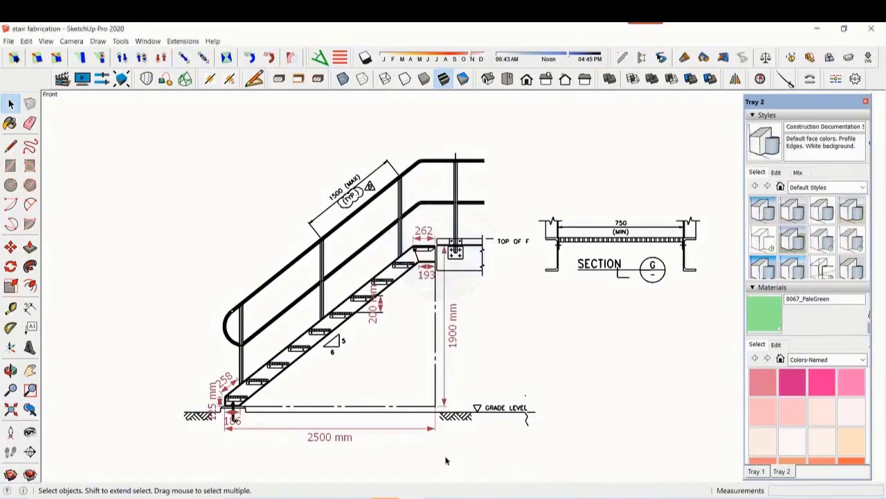
Zoom around the drawing to inspect the beam connection's 12THK plate and M20 bolt hole.
{"action": "scroll", "coordinate": [277, 436], "scroll_direction": "up", "scroll_amount": 2}
{"action": "scroll", "coordinate": [201, 422], "scroll_direction": "up", "scroll_amount": 3}
{"action": "scroll", "coordinate": [234, 418], "scroll_direction": "up", "scroll_amount": 2}
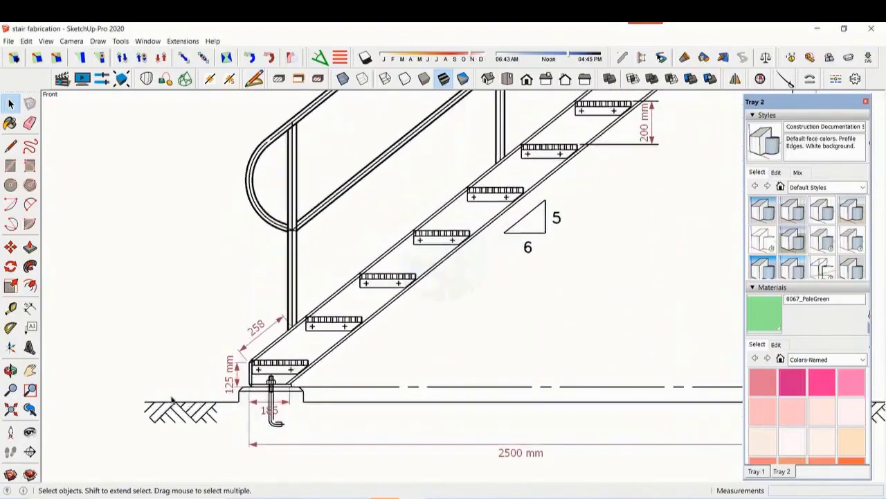
{"action": "scroll", "coordinate": [234, 419], "scroll_direction": "up", "scroll_amount": 1}
{"action": "scroll", "coordinate": [234, 420], "scroll_direction": "up", "scroll_amount": 1}
{"action": "scroll", "coordinate": [331, 449], "scroll_direction": "up", "scroll_amount": 1}
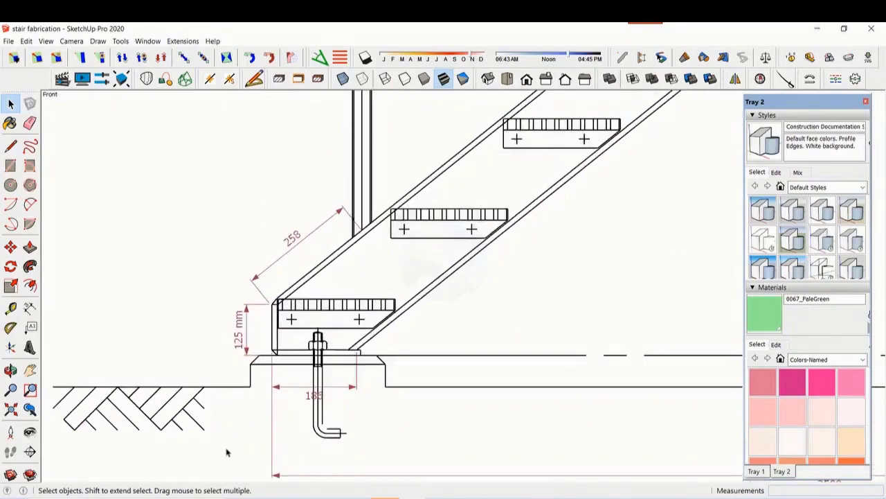
{"action": "scroll", "coordinate": [226, 452], "scroll_direction": "down", "scroll_amount": 1}
{"action": "scroll", "coordinate": [226, 452], "scroll_direction": "down", "scroll_amount": 1}
{"action": "scroll", "coordinate": [226, 452], "scroll_direction": "down", "scroll_amount": 1}
{"action": "scroll", "coordinate": [226, 452], "scroll_direction": "down", "scroll_amount": 1}
{"action": "scroll", "coordinate": [468, 295], "scroll_direction": "up", "scroll_amount": 1}
{"action": "scroll", "coordinate": [467, 296], "scroll_direction": "up", "scroll_amount": 2}
{"action": "scroll", "coordinate": [468, 296], "scroll_direction": "up", "scroll_amount": 2}
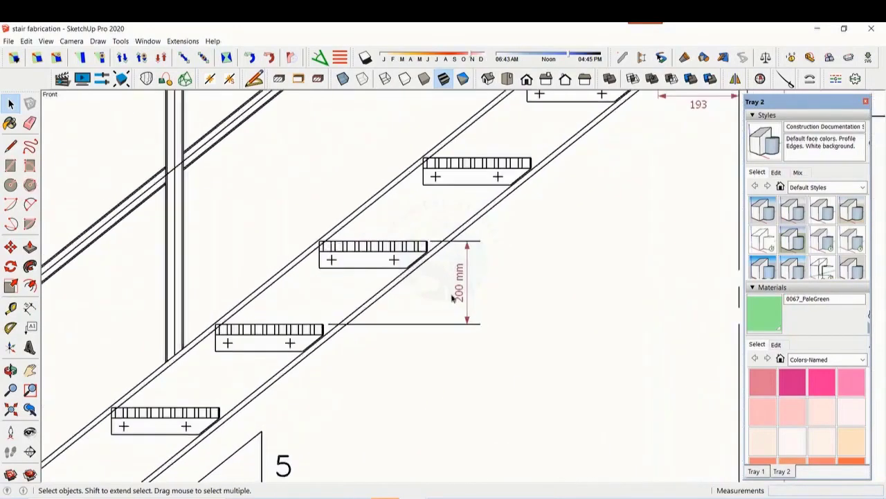
{"action": "scroll", "coordinate": [452, 298], "scroll_direction": "up", "scroll_amount": 1}
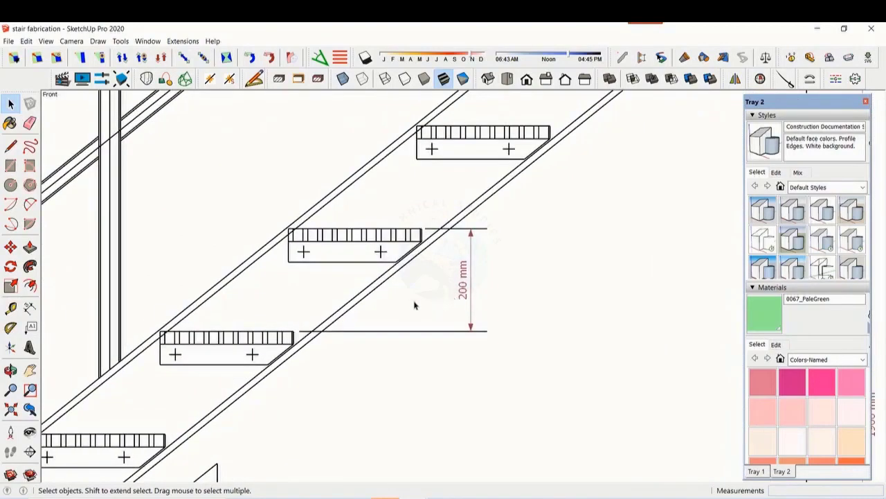
{"action": "scroll", "coordinate": [394, 305], "scroll_direction": "down", "scroll_amount": 2}
{"action": "scroll", "coordinate": [416, 243], "scroll_direction": "down", "scroll_amount": 1}
{"action": "scroll", "coordinate": [429, 194], "scroll_direction": "down", "scroll_amount": 1}
{"action": "scroll", "coordinate": [432, 182], "scroll_direction": "up", "scroll_amount": 3}
{"action": "scroll", "coordinate": [400, 253], "scroll_direction": "up", "scroll_amount": 1}
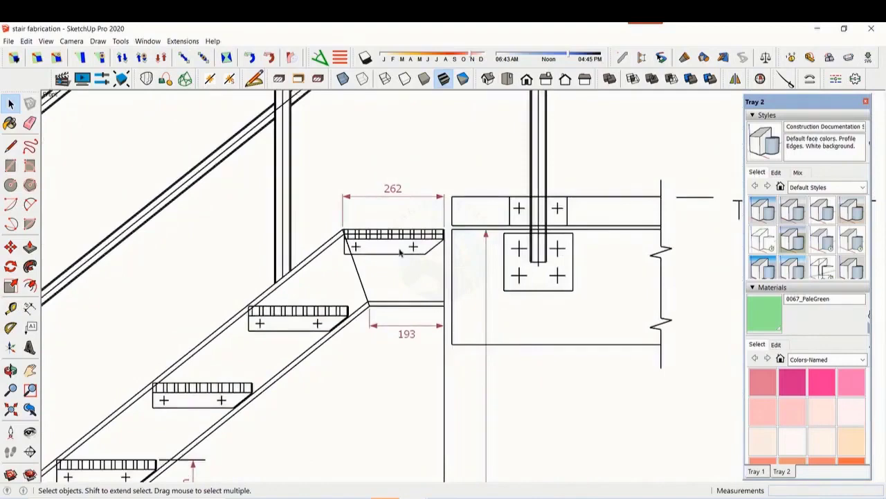
{"action": "scroll", "coordinate": [403, 358], "scroll_direction": "up", "scroll_amount": 1}
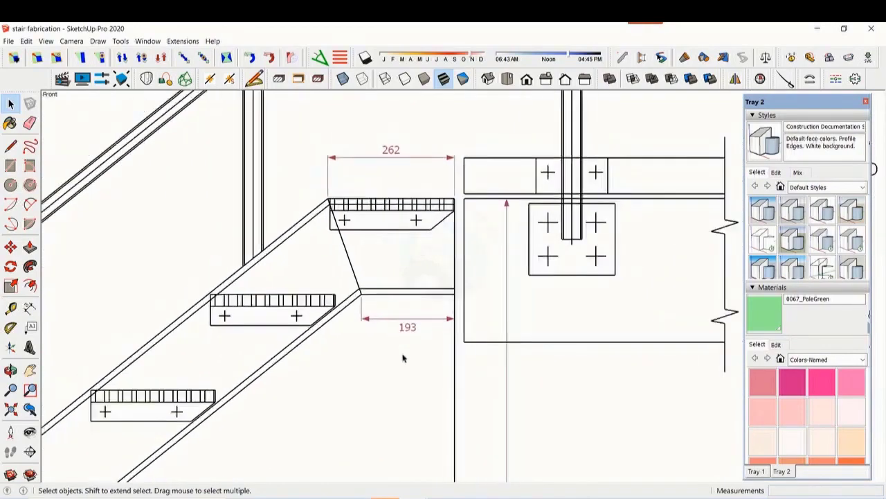
{"action": "scroll", "coordinate": [402, 358], "scroll_direction": "down", "scroll_amount": 2}
{"action": "scroll", "coordinate": [400, 357], "scroll_direction": "down", "scroll_amount": 2}
{"action": "scroll", "coordinate": [358, 262], "scroll_direction": "down", "scroll_amount": 1}
{"action": "scroll", "coordinate": [372, 231], "scroll_direction": "down", "scroll_amount": 1}
{"action": "scroll", "coordinate": [400, 194], "scroll_direction": "down", "scroll_amount": 1}
{"action": "scroll", "coordinate": [422, 399], "scroll_direction": "down", "scroll_amount": 1}
{"action": "scroll", "coordinate": [440, 398], "scroll_direction": "down", "scroll_amount": 2}
{"action": "scroll", "coordinate": [449, 360], "scroll_direction": "up", "scroll_amount": 2}
{"action": "scroll", "coordinate": [451, 353], "scroll_direction": "up", "scroll_amount": 1}
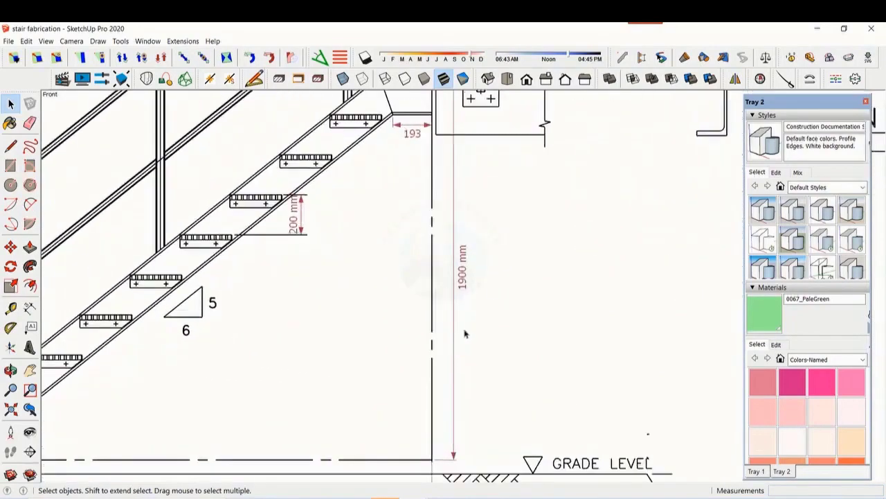
{"action": "scroll", "coordinate": [478, 329], "scroll_direction": "down", "scroll_amount": 1}
{"action": "scroll", "coordinate": [279, 485], "scroll_direction": "down", "scroll_amount": 1}
{"action": "scroll", "coordinate": [291, 460], "scroll_direction": "up", "scroll_amount": 2}
{"action": "scroll", "coordinate": [290, 460], "scroll_direction": "up", "scroll_amount": 1}
{"action": "scroll", "coordinate": [324, 436], "scroll_direction": "down", "scroll_amount": 1}
{"action": "scroll", "coordinate": [323, 436], "scroll_direction": "down", "scroll_amount": 1}
{"action": "scroll", "coordinate": [323, 436], "scroll_direction": "down", "scroll_amount": 1}
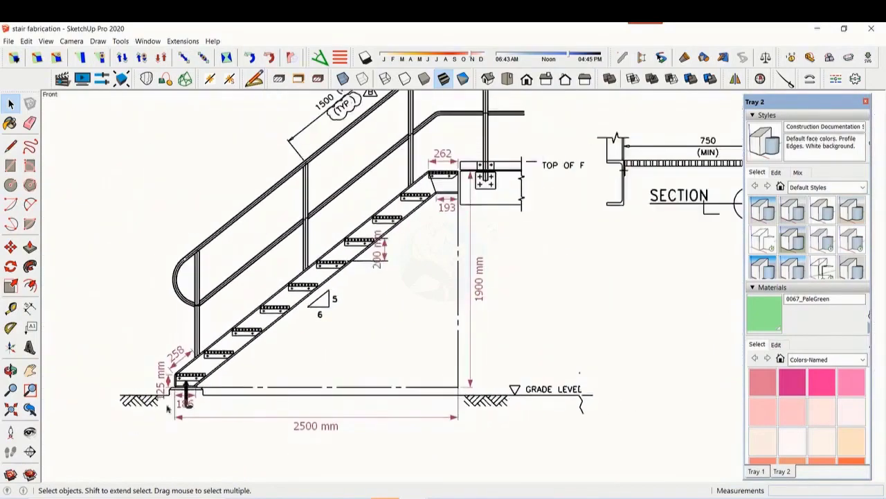
{"action": "scroll", "coordinate": [316, 370], "scroll_direction": "down", "scroll_amount": 1}
{"action": "scroll", "coordinate": [600, 235], "scroll_direction": "up", "scroll_amount": 1}
{"action": "scroll", "coordinate": [609, 242], "scroll_direction": "up", "scroll_amount": 1}
{"action": "scroll", "coordinate": [600, 227], "scroll_direction": "up", "scroll_amount": 2}
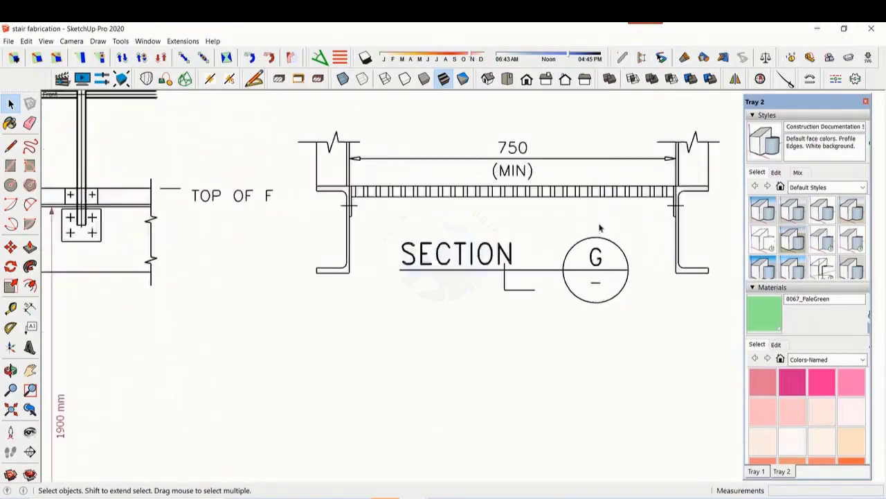
{"action": "scroll", "coordinate": [358, 213], "scroll_direction": "up", "scroll_amount": 1}
{"action": "scroll", "coordinate": [292, 277], "scroll_direction": "down", "scroll_amount": 1}
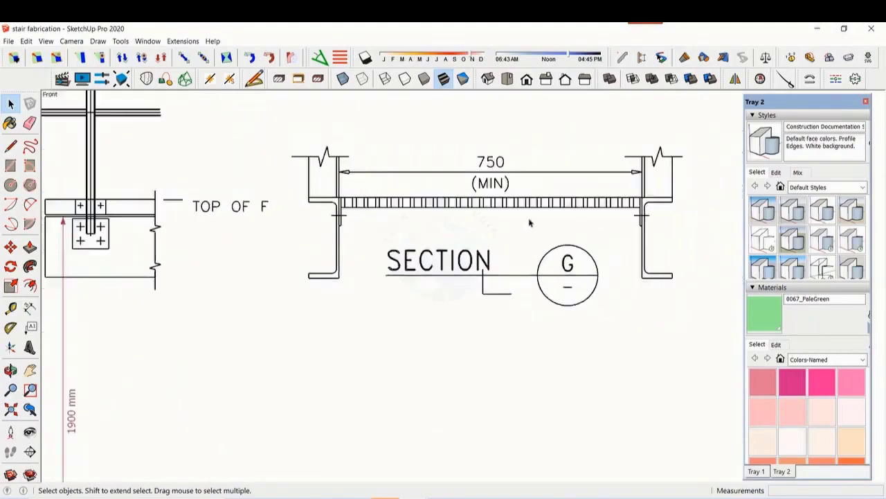
{"action": "scroll", "coordinate": [329, 267], "scroll_direction": "down", "scroll_amount": 1}
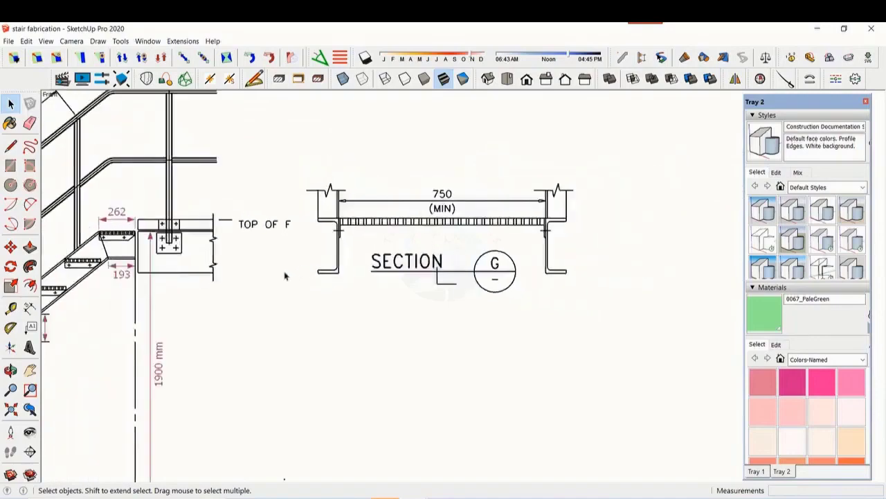
{"action": "scroll", "coordinate": [234, 252], "scroll_direction": "down", "scroll_amount": 2}
{"action": "scroll", "coordinate": [232, 277], "scroll_direction": "down", "scroll_amount": 1}
{"action": "scroll", "coordinate": [231, 282], "scroll_direction": "down", "scroll_amount": 1}
{"action": "scroll", "coordinate": [231, 282], "scroll_direction": "down", "scroll_amount": 1}
{"action": "scroll", "coordinate": [494, 238], "scroll_direction": "up", "scroll_amount": 2}
{"action": "scroll", "coordinate": [519, 249], "scroll_direction": "up", "scroll_amount": 2}
{"action": "scroll", "coordinate": [543, 254], "scroll_direction": "up", "scroll_amount": 2}
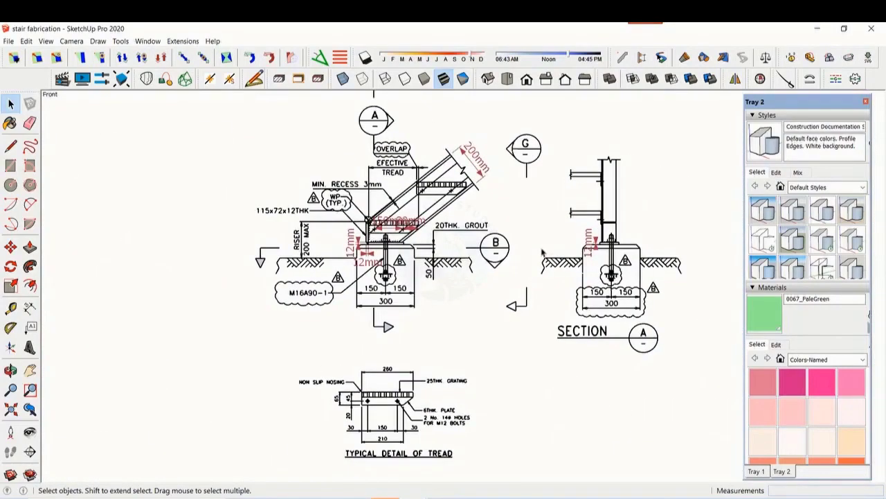
{"action": "scroll", "coordinate": [543, 252], "scroll_direction": "up", "scroll_amount": 1}
{"action": "scroll", "coordinate": [581, 277], "scroll_direction": "up", "scroll_amount": 1}
{"action": "scroll", "coordinate": [609, 291], "scroll_direction": "up", "scroll_amount": 1}
{"action": "scroll", "coordinate": [558, 322], "scroll_direction": "down", "scroll_amount": 1}
{"action": "scroll", "coordinate": [571, 201], "scroll_direction": "up", "scroll_amount": 1}
{"action": "scroll", "coordinate": [571, 264], "scroll_direction": "down", "scroll_amount": 2}
{"action": "scroll", "coordinate": [573, 262], "scroll_direction": "up", "scroll_amount": 1}
{"action": "scroll", "coordinate": [568, 236], "scroll_direction": "up", "scroll_amount": 2}
{"action": "scroll", "coordinate": [567, 156], "scroll_direction": "up", "scroll_amount": 1}
{"action": "scroll", "coordinate": [580, 281], "scroll_direction": "down", "scroll_amount": 1}
{"action": "scroll", "coordinate": [581, 278], "scroll_direction": "down", "scroll_amount": 1}
{"action": "scroll", "coordinate": [582, 277], "scroll_direction": "down", "scroll_amount": 1}
{"action": "scroll", "coordinate": [473, 298], "scroll_direction": "up", "scroll_amount": 1}
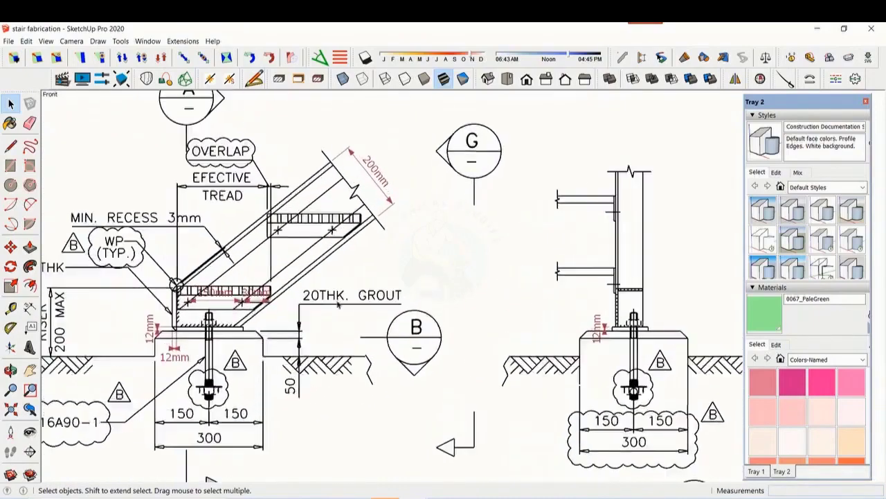
{"action": "scroll", "coordinate": [312, 304], "scroll_direction": "up", "scroll_amount": 1}
{"action": "scroll", "coordinate": [171, 307], "scroll_direction": "up", "scroll_amount": 2}
{"action": "scroll", "coordinate": [166, 309], "scroll_direction": "up", "scroll_amount": 1}
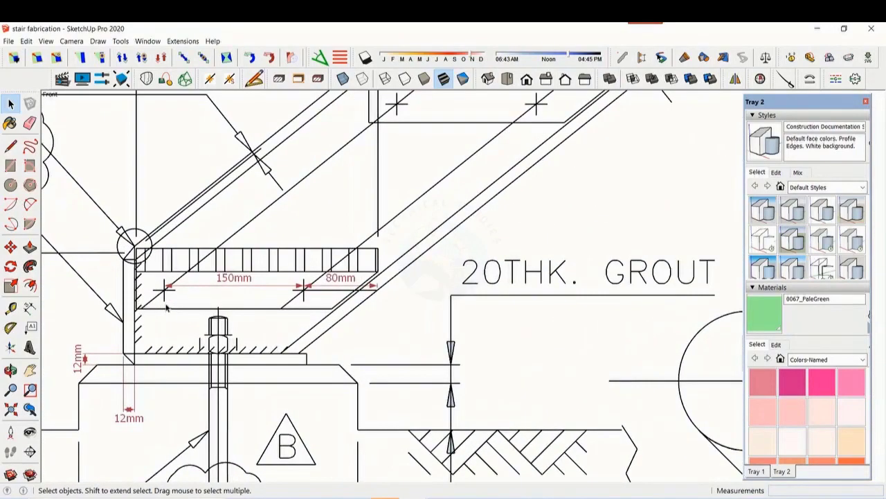
{"action": "scroll", "coordinate": [166, 308], "scroll_direction": "up", "scroll_amount": 1}
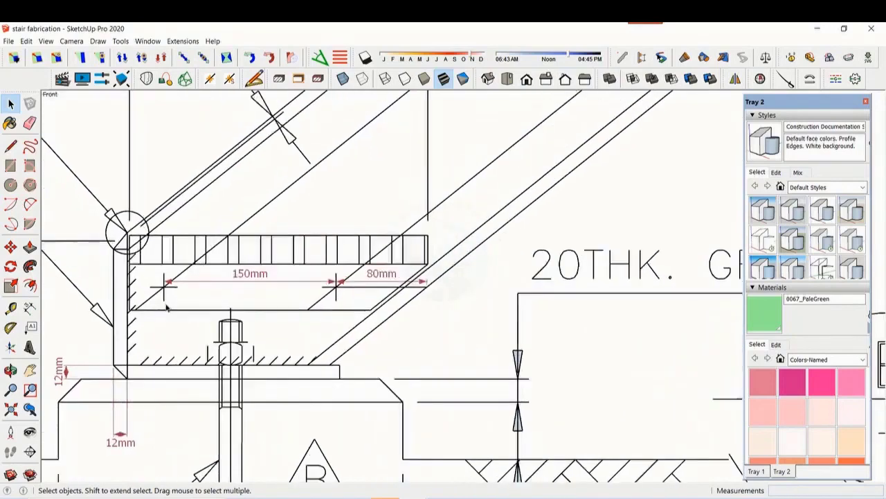
{"action": "scroll", "coordinate": [248, 259], "scroll_direction": "down", "scroll_amount": 2}
{"action": "scroll", "coordinate": [372, 297], "scroll_direction": "down", "scroll_amount": 1}
{"action": "scroll", "coordinate": [373, 297], "scroll_direction": "down", "scroll_amount": 1}
{"action": "scroll", "coordinate": [372, 296], "scroll_direction": "down", "scroll_amount": 2}
{"action": "scroll", "coordinate": [453, 245], "scroll_direction": "down", "scroll_amount": 2}
{"action": "scroll", "coordinate": [454, 277], "scroll_direction": "down", "scroll_amount": 1}
{"action": "scroll", "coordinate": [451, 320], "scroll_direction": "down", "scroll_amount": 1}
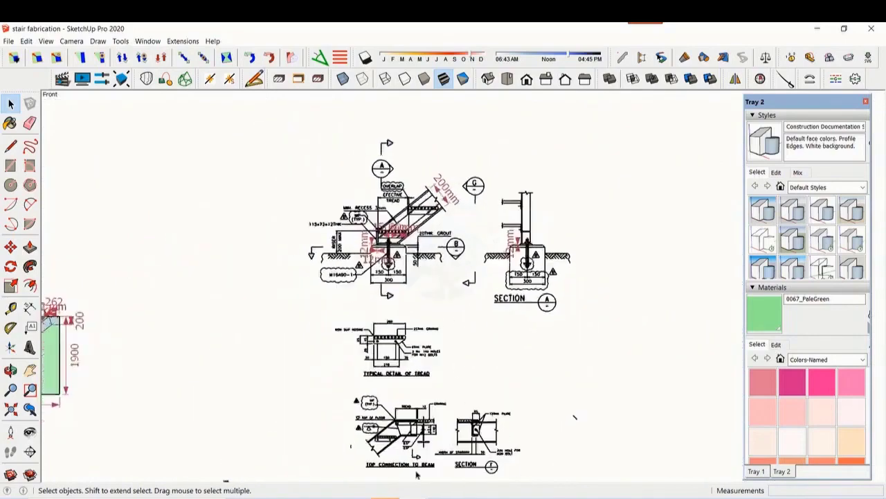
{"action": "scroll", "coordinate": [419, 443], "scroll_direction": "up", "scroll_amount": 2}
{"action": "scroll", "coordinate": [391, 374], "scroll_direction": "up", "scroll_amount": 2}
{"action": "scroll", "coordinate": [381, 335], "scroll_direction": "up", "scroll_amount": 1}
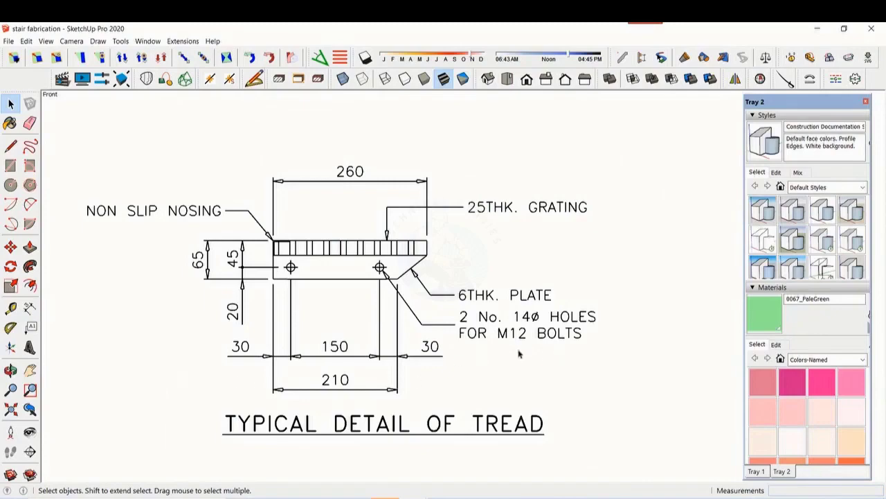
{"action": "scroll", "coordinate": [242, 218], "scroll_direction": "down", "scroll_amount": 2}
{"action": "scroll", "coordinate": [243, 218], "scroll_direction": "down", "scroll_amount": 3}
{"action": "scroll", "coordinate": [242, 217], "scroll_direction": "down", "scroll_amount": 1}
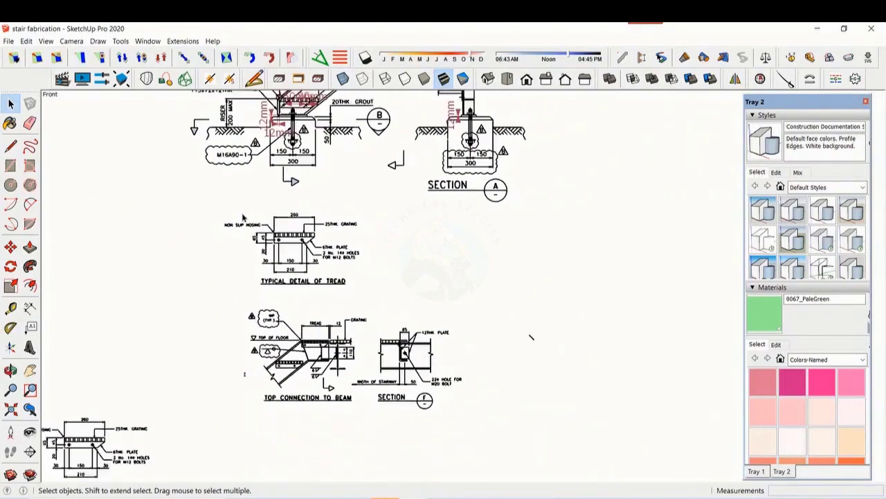
{"action": "scroll", "coordinate": [322, 420], "scroll_direction": "up", "scroll_amount": 1}
{"action": "scroll", "coordinate": [319, 392], "scroll_direction": "up", "scroll_amount": 3}
{"action": "scroll", "coordinate": [255, 275], "scroll_direction": "up", "scroll_amount": 1}
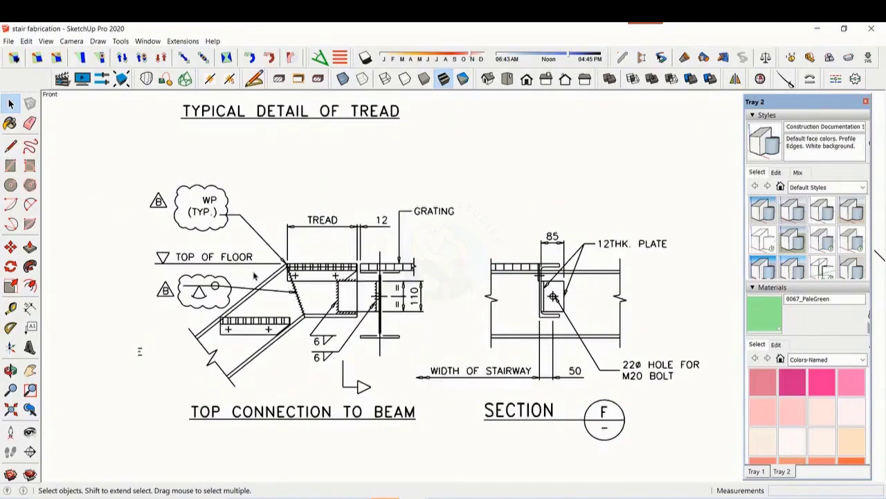
{"action": "scroll", "coordinate": [644, 319], "scroll_direction": "up", "scroll_amount": 2}
{"action": "scroll", "coordinate": [646, 320], "scroll_direction": "up", "scroll_amount": 1}
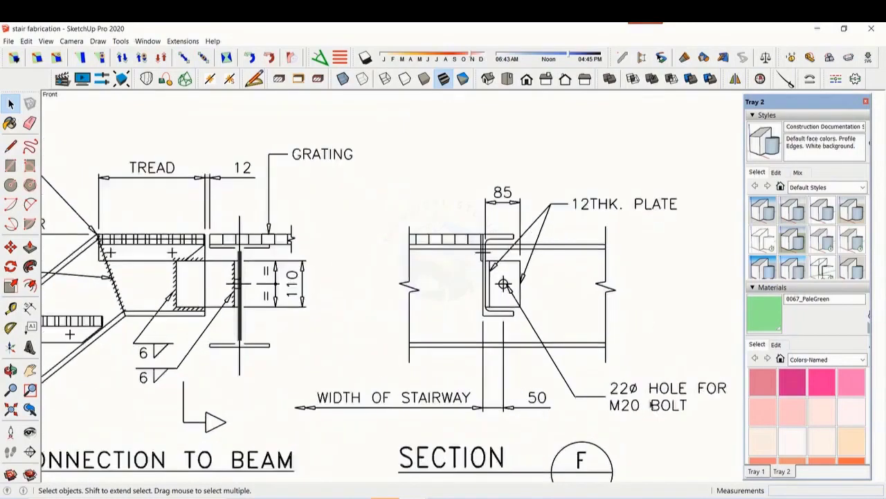